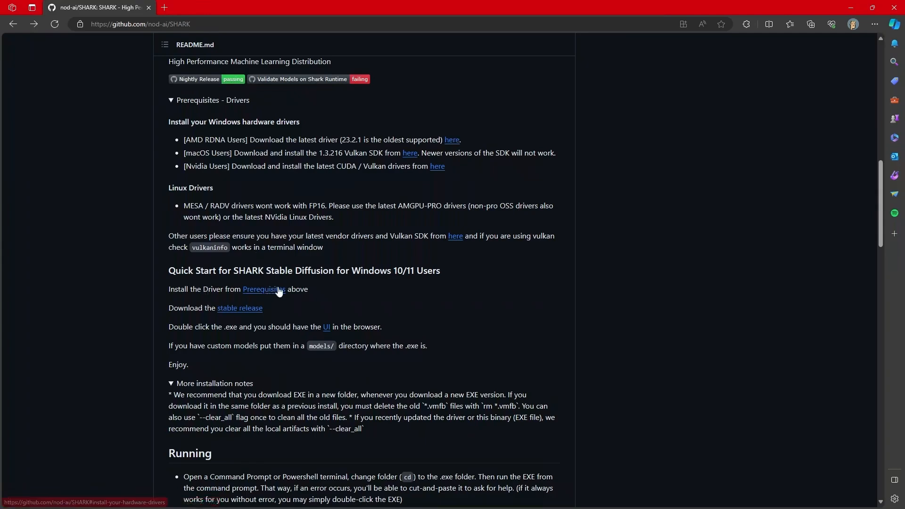
Open the stable release page linked in the SHARK README and bring its downloadable assets into view.
left_click(240, 313)
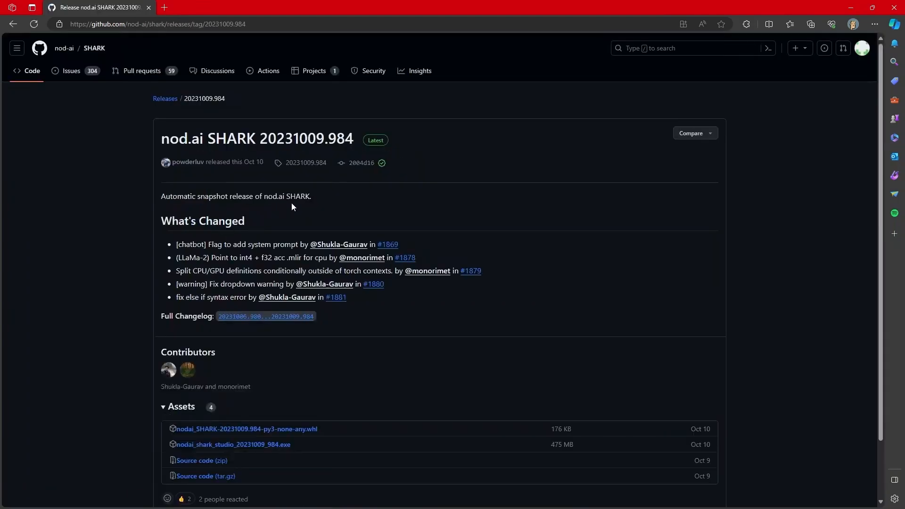
scroll(279, 329, "down", 2)
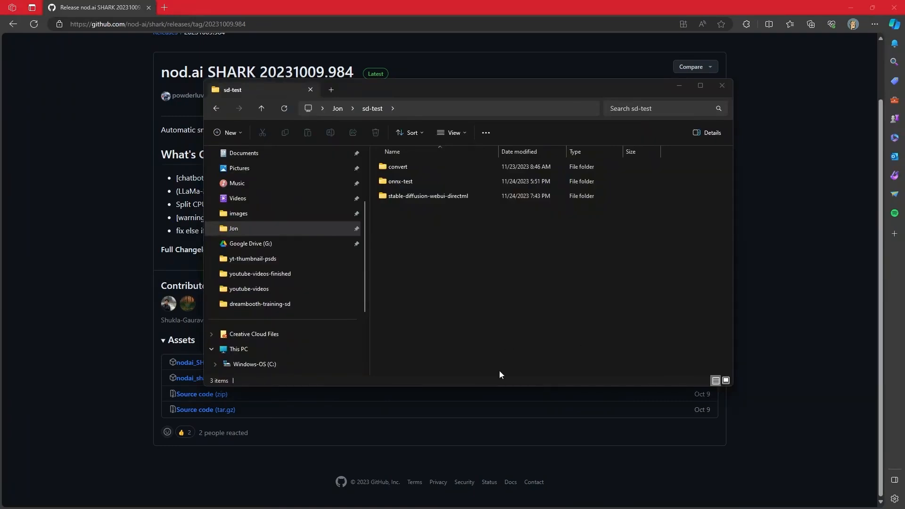
Create a folder named shark-nod-ai inside sd-test and open it.
right_click(499, 272)
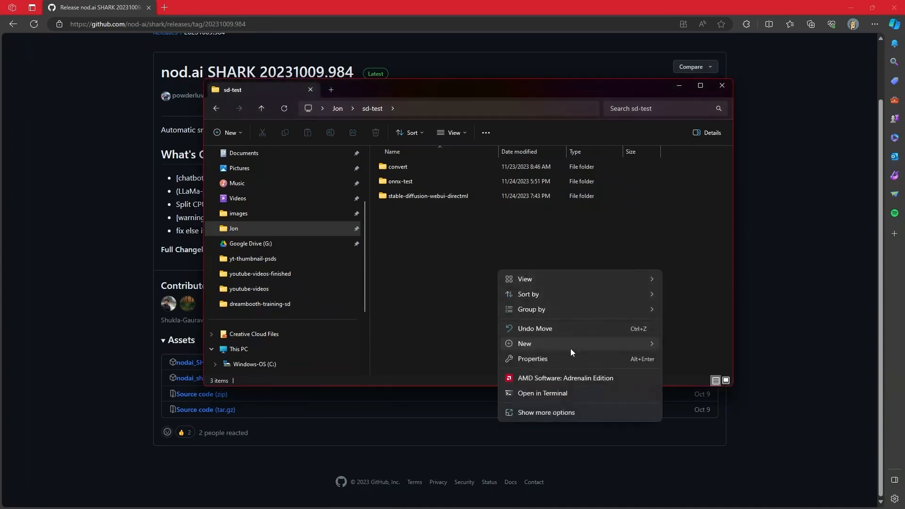
mouse_move(571, 350)
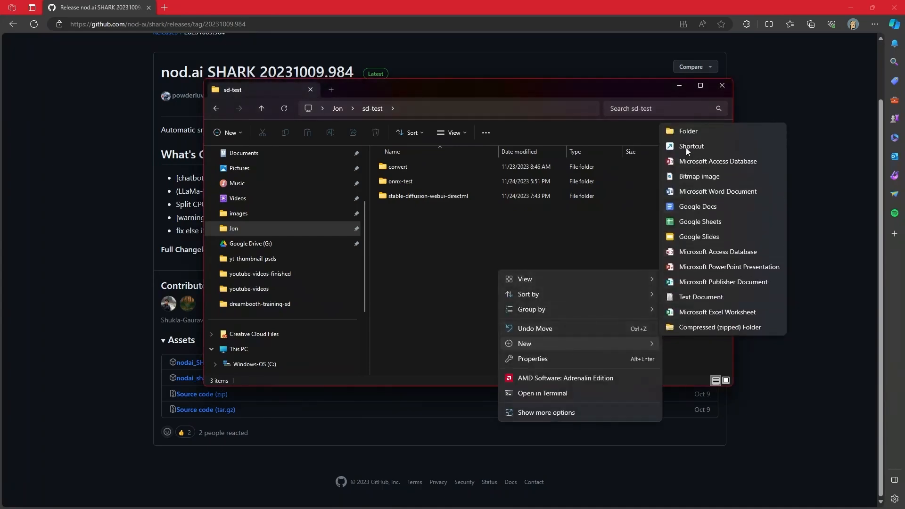
left_click(688, 131)
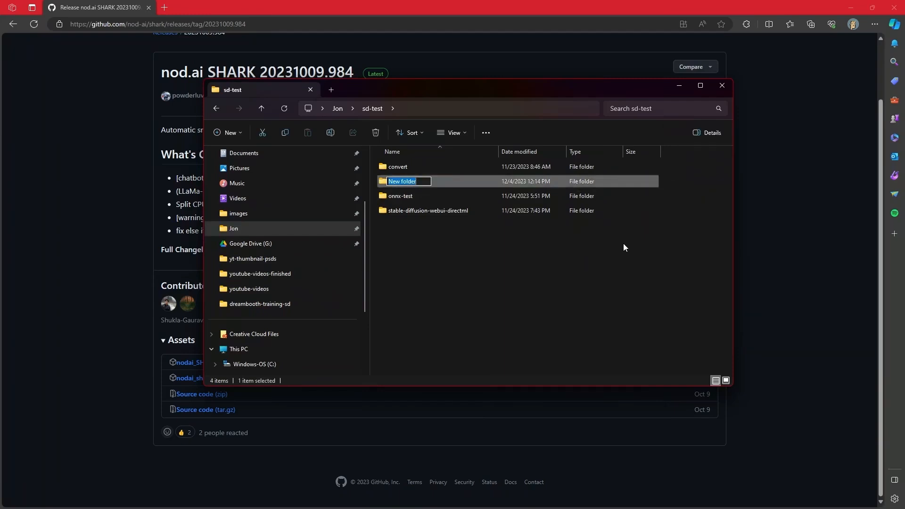
type("shark-nod-ai")
key("Return")
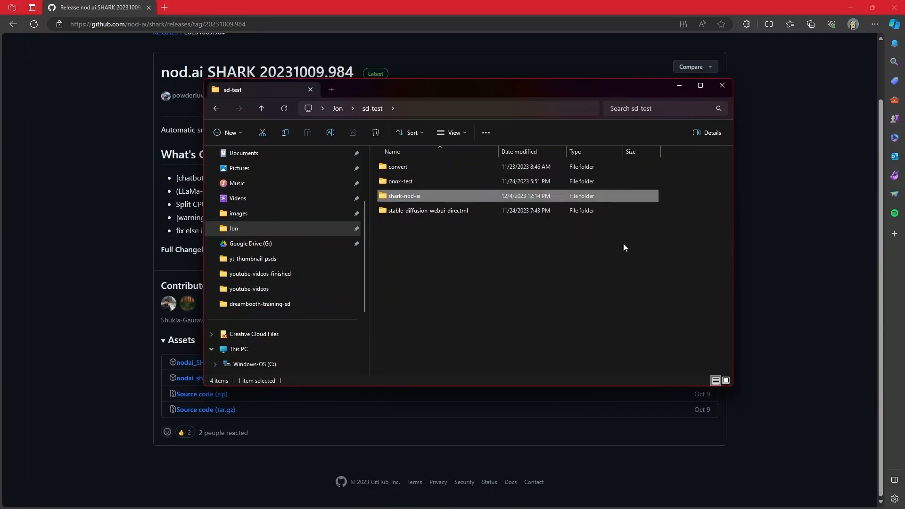
double_click(407, 195)
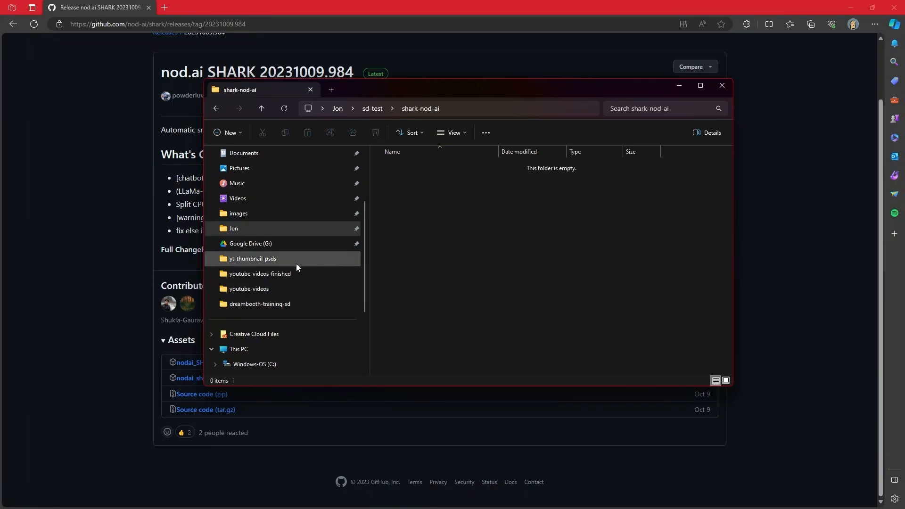
Open Downloads in a separate window and copy nodai_shark_studio_20231009_984.exe into the shark-nod-ai folder.
scroll(296, 264, "up", 2)
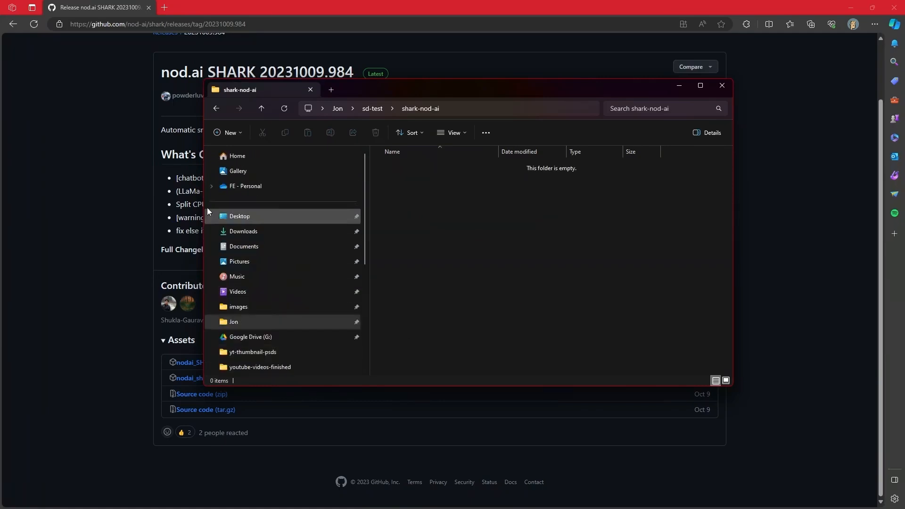
right_click(252, 233)
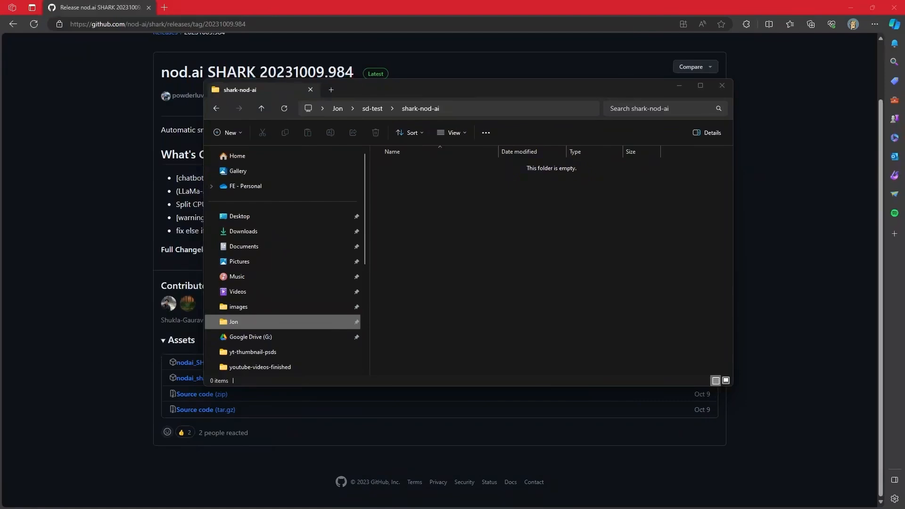
left_click_drag(516, 508, 489, 235)
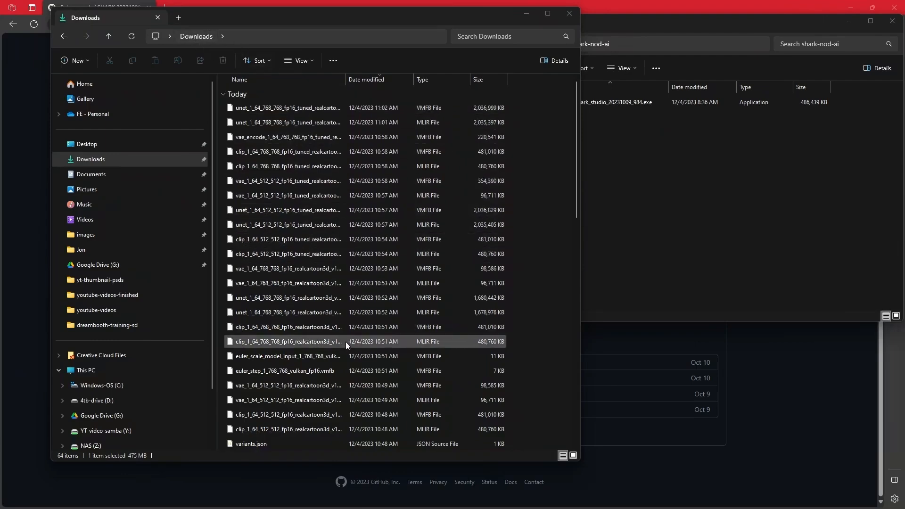
Look through the model files and folders that SHARK generated in Downloads, and minimize the Downloads window.
scroll(383, 276, "down", 2)
scroll(381, 282, "down", 7)
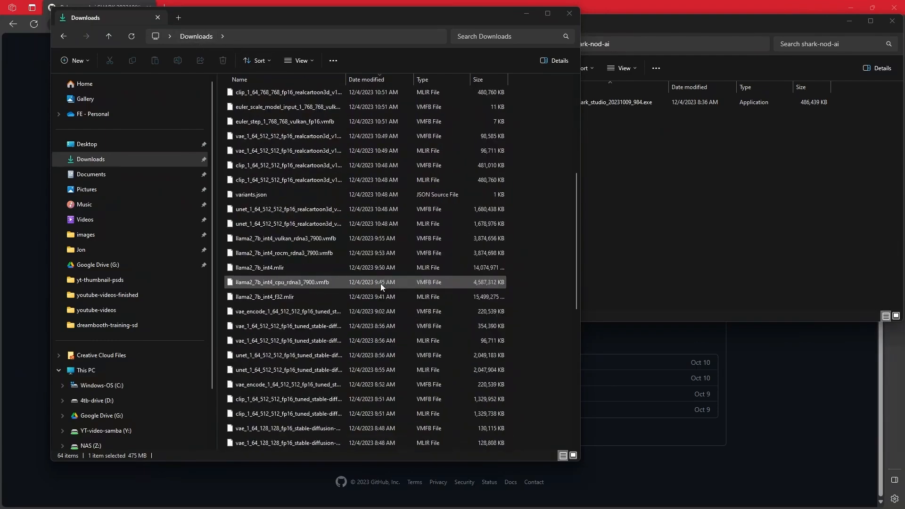
scroll(376, 286, "down", 3)
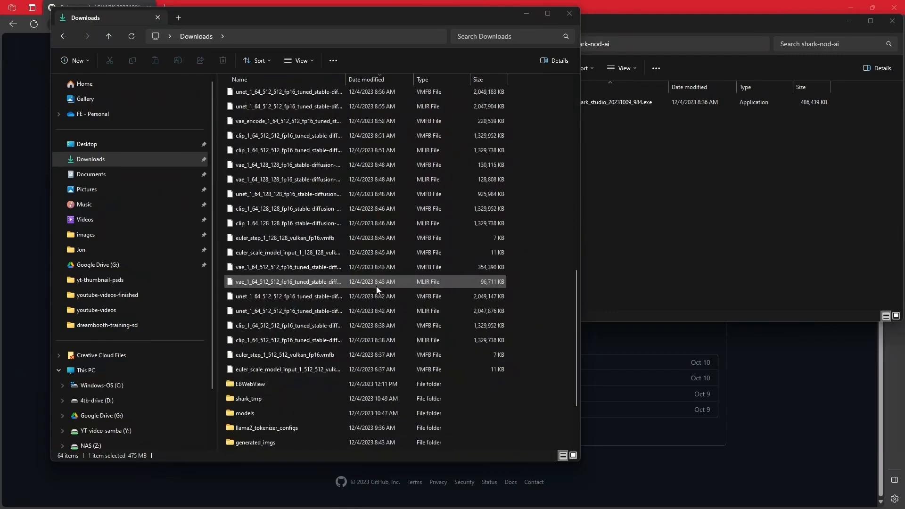
scroll(362, 281, "down", 1)
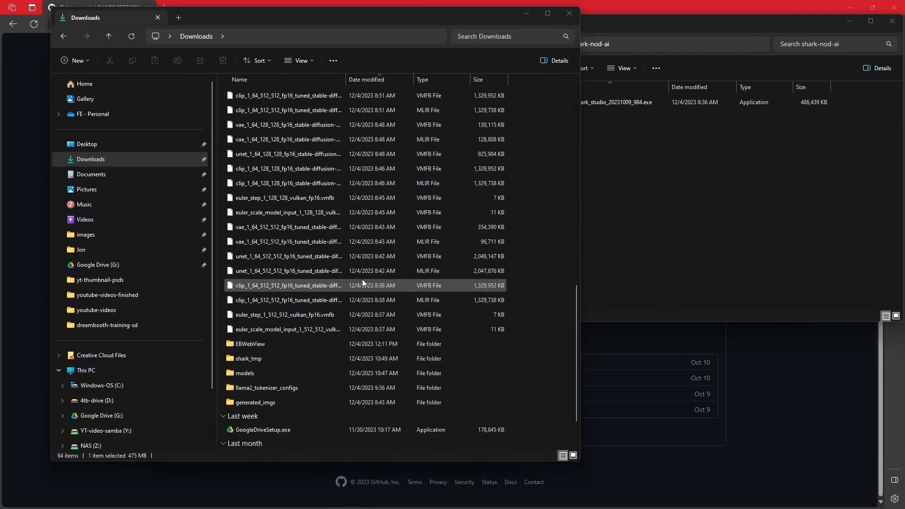
left_click(725, 182)
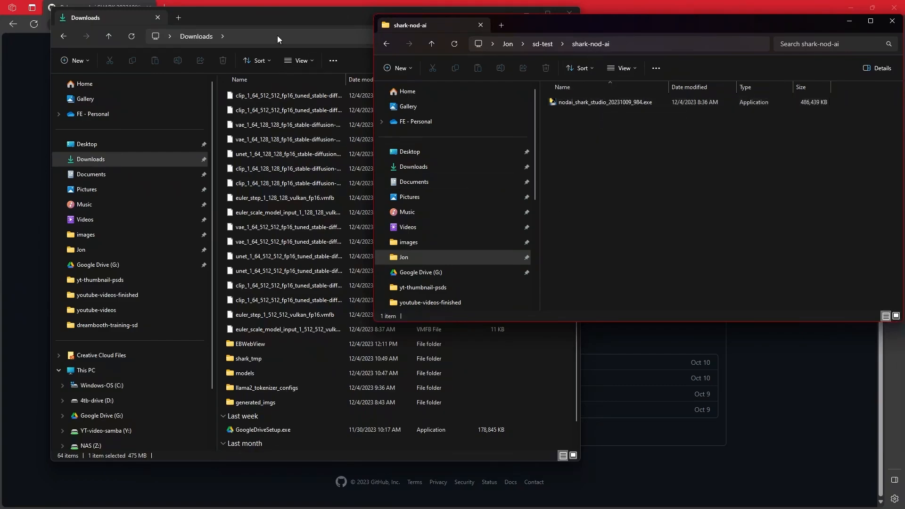
left_click(293, 20)
left_click(525, 16)
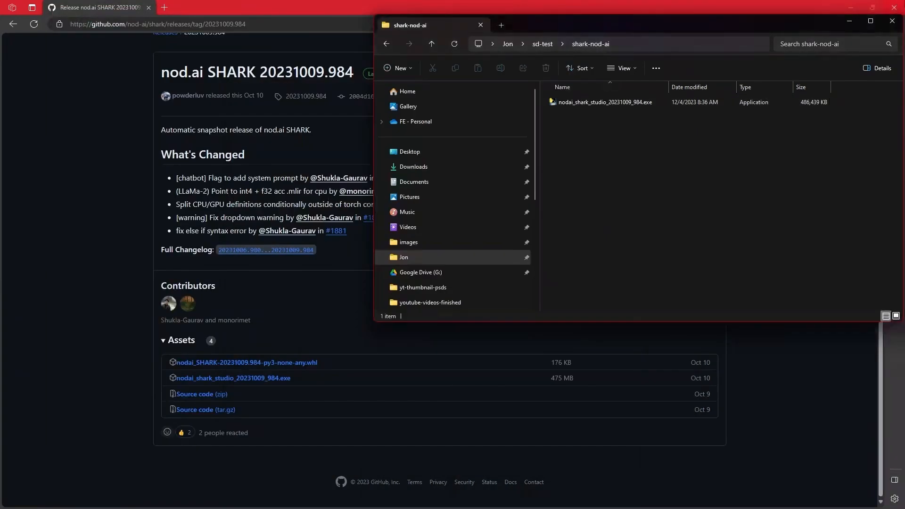
Bring up the SHARK console log and examine the device detection, vmfb compilation and Vulkan shader lines of the 768 x 768 run.
left_click_drag(904, 316, 550, 51)
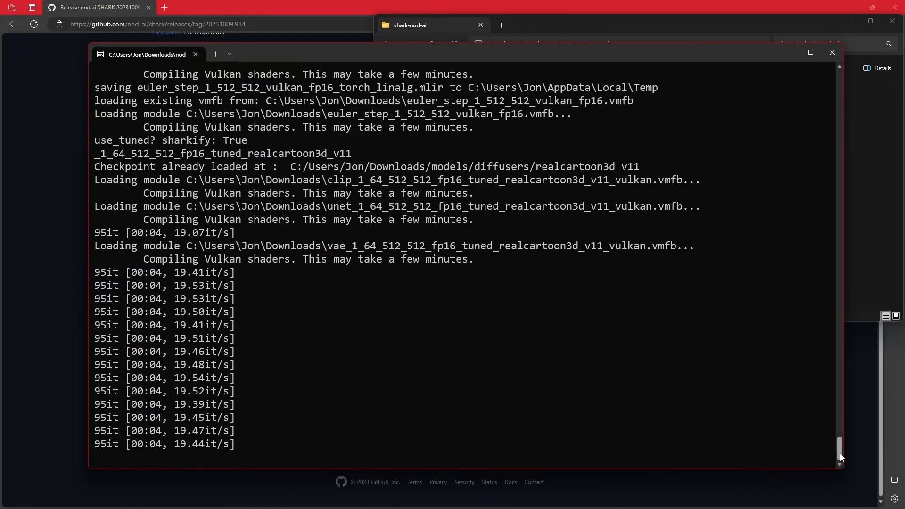
left_click_drag(837, 452, 851, 150)
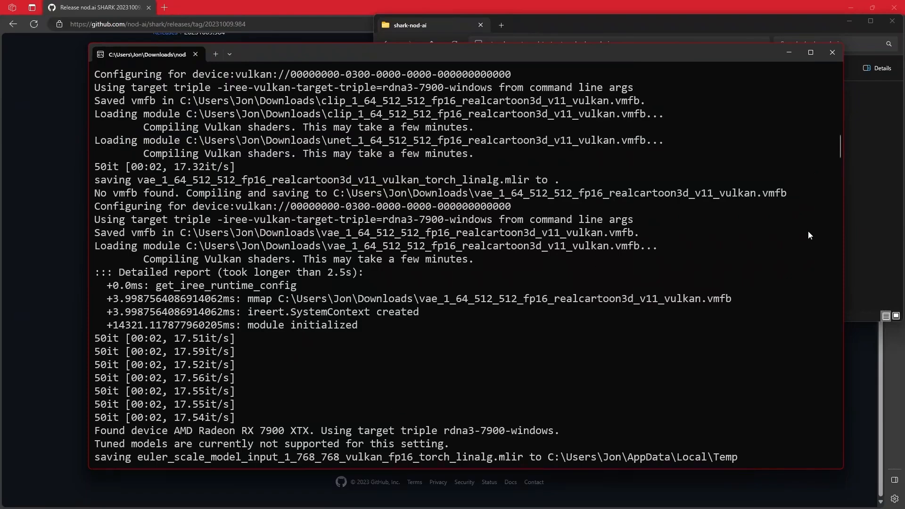
left_click_drag(842, 156, 835, 164)
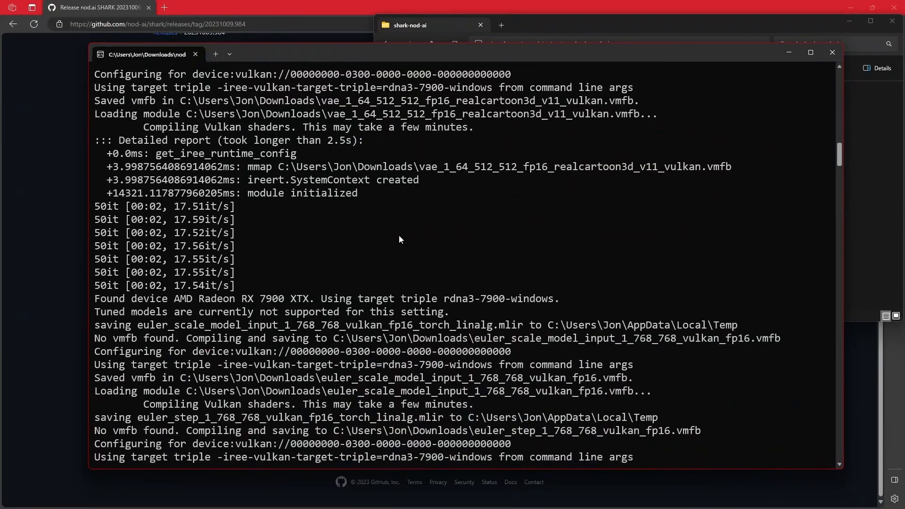
left_click_drag(94, 302, 626, 428)
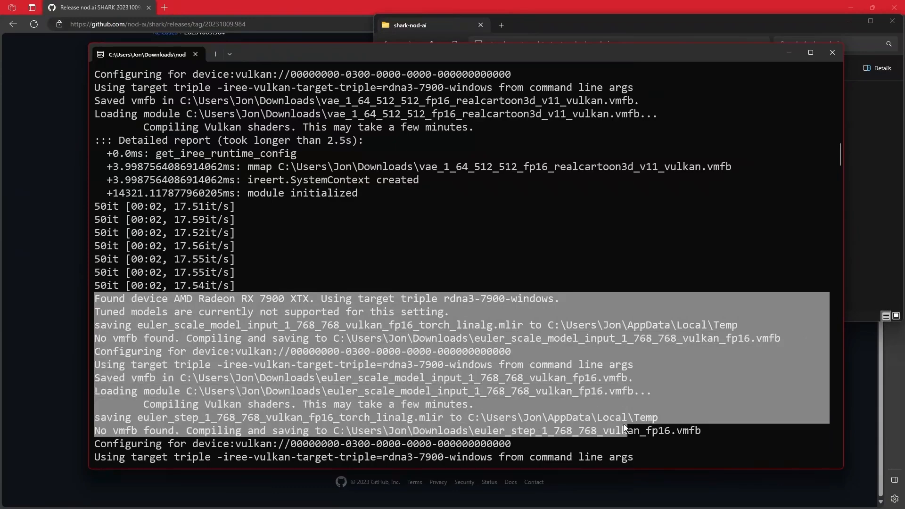
left_click(744, 434)
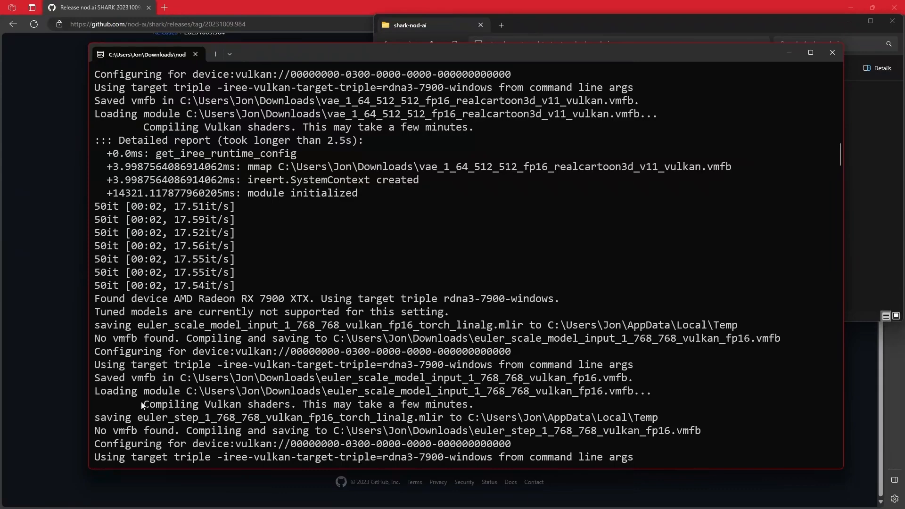
left_click_drag(139, 404, 284, 405)
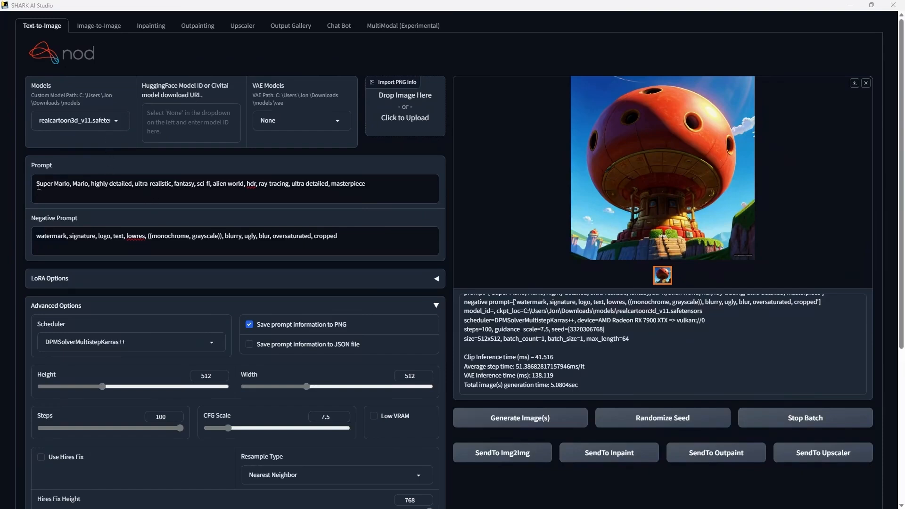
Switch to SHARK AI Studio and examine the text-to-image prompt and negative prompt.
left_click_drag(37, 182, 393, 202)
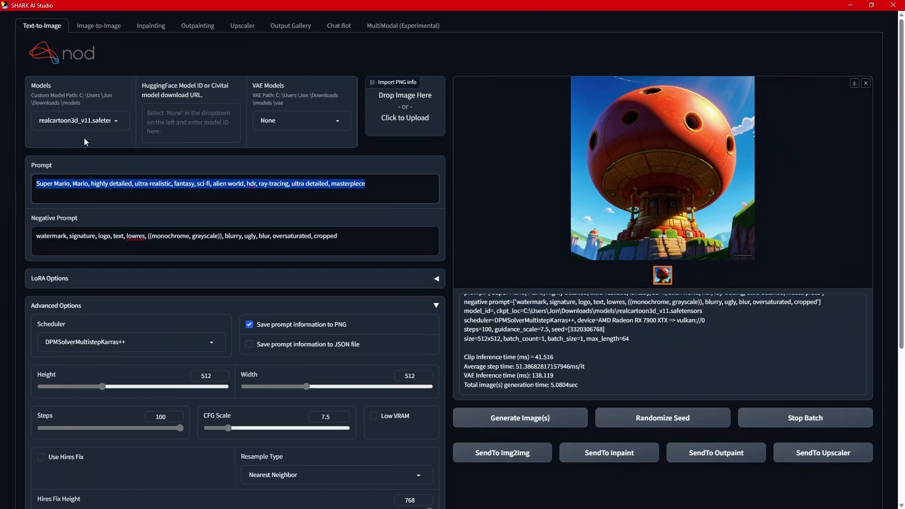
left_click(78, 198)
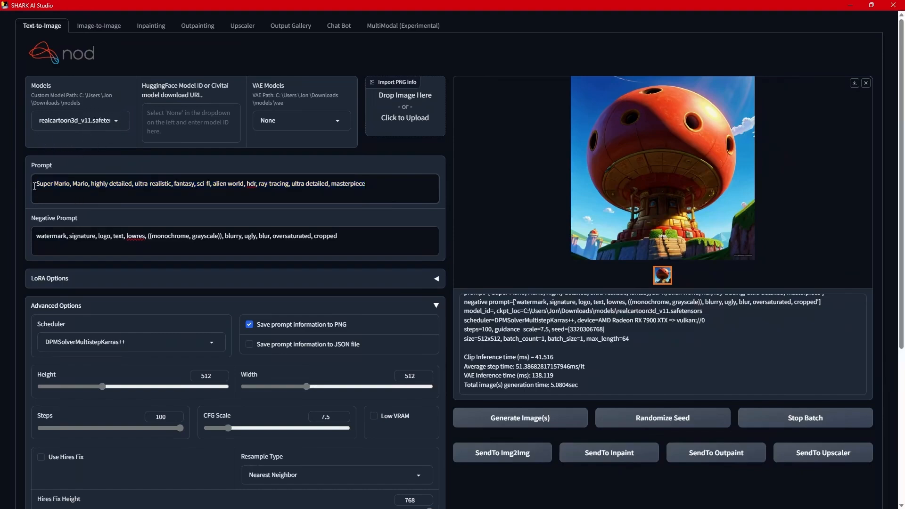
left_click_drag(29, 188, 354, 235)
left_click(357, 241)
View the available scheduler choices in the text-to-image advanced options without selecting another one.
scroll(247, 287, "down", 2)
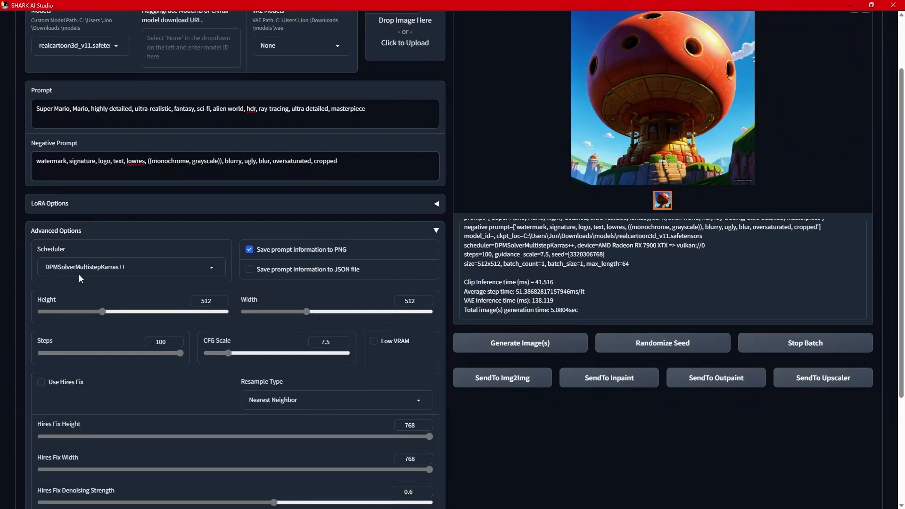
left_click(193, 267)
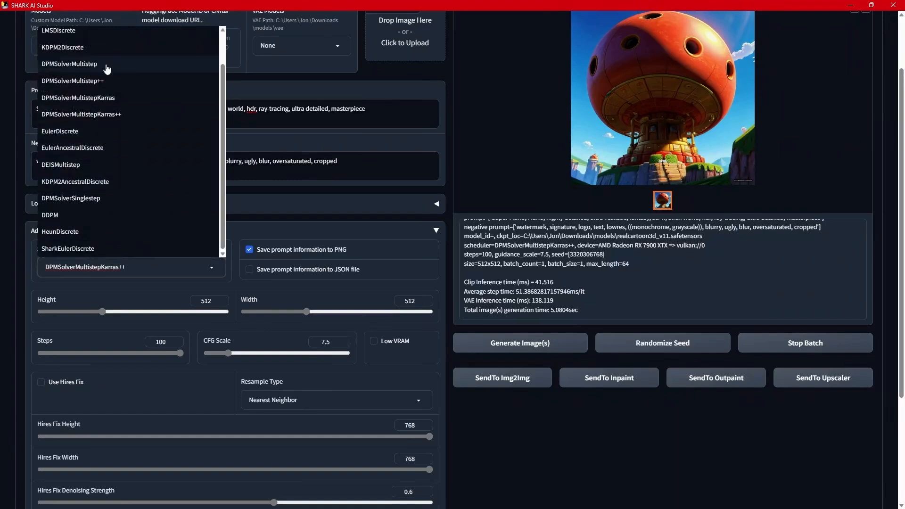
left_click(282, 227)
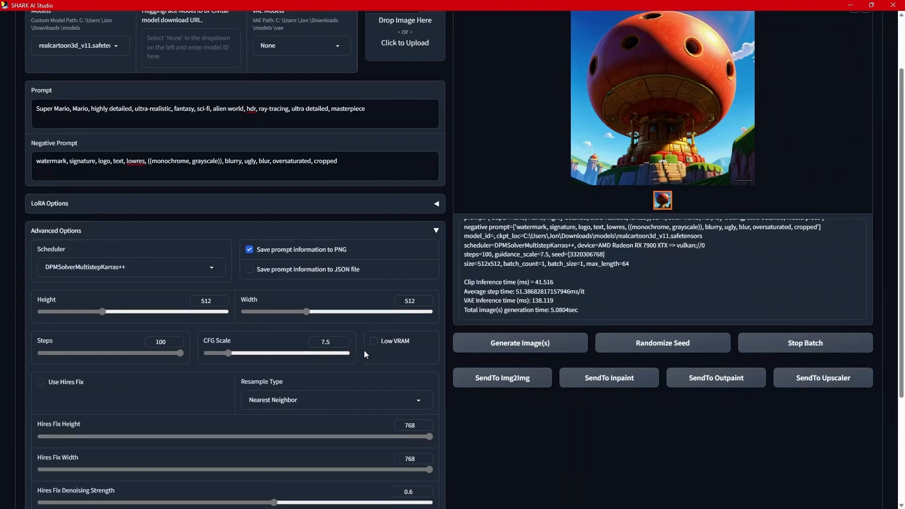
Review the image size, steps, Hires Fix, batch and seed settings, and the list of available compute devices.
scroll(363, 349, "down", 3)
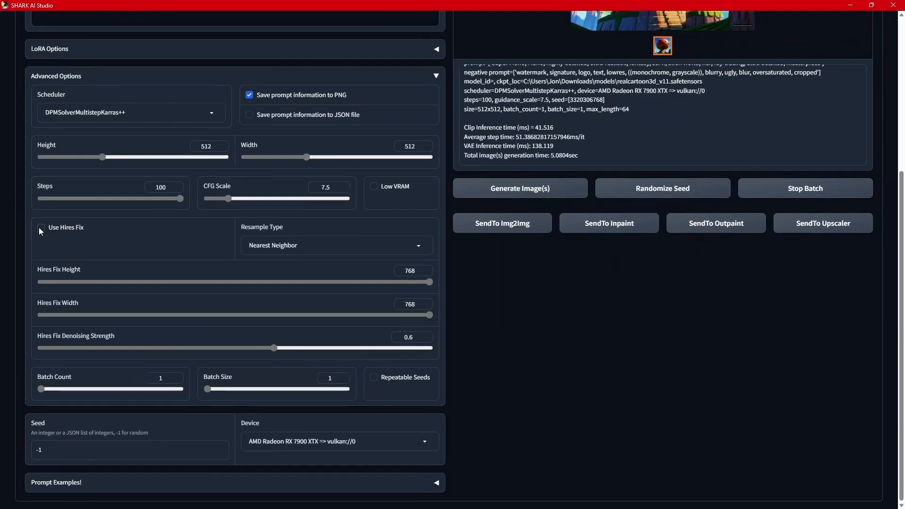
scroll(114, 247, "up", 3)
scroll(111, 313, "down", 1)
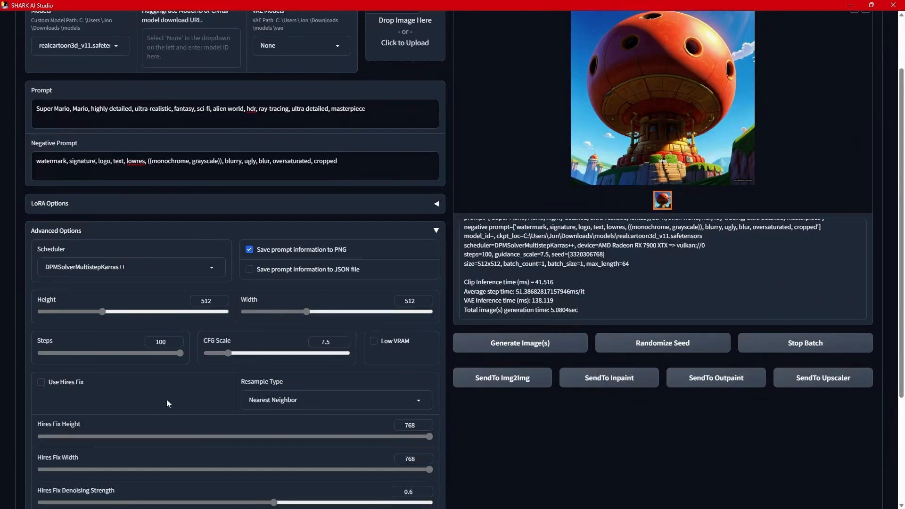
scroll(168, 397, "down", 3)
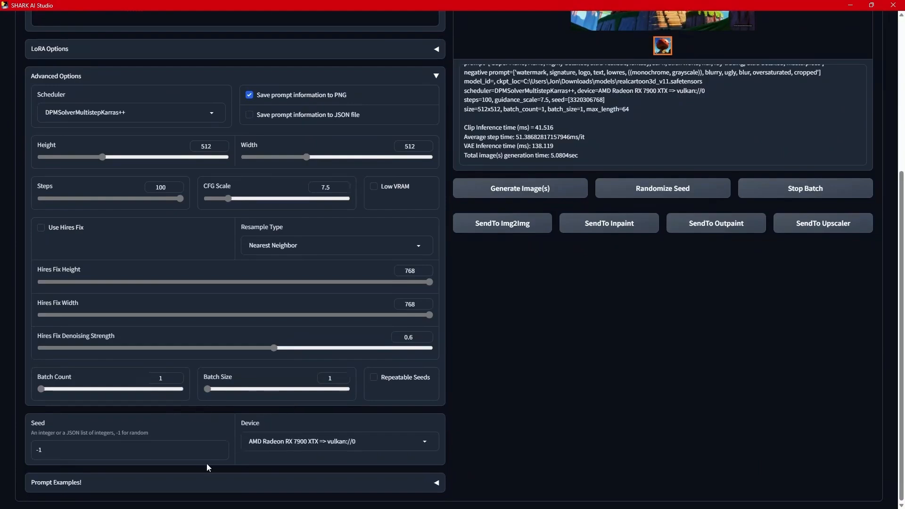
left_click(286, 441)
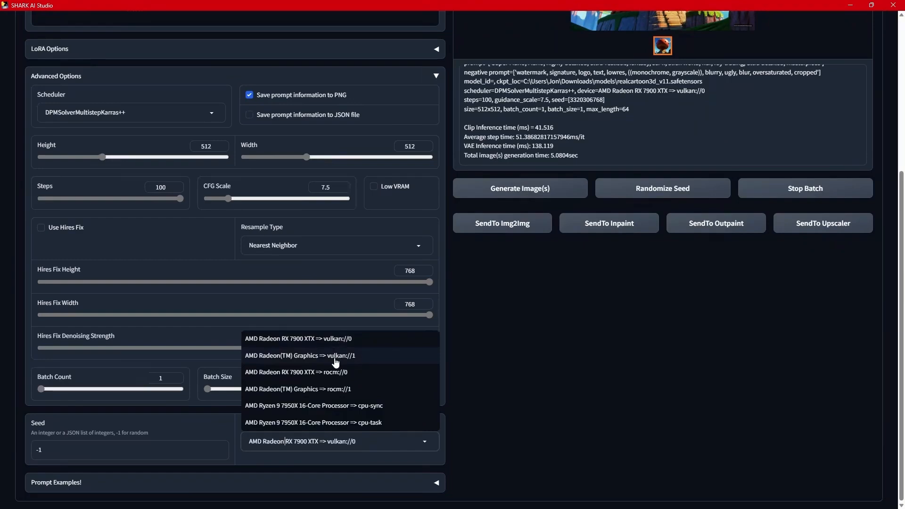
left_click(514, 367)
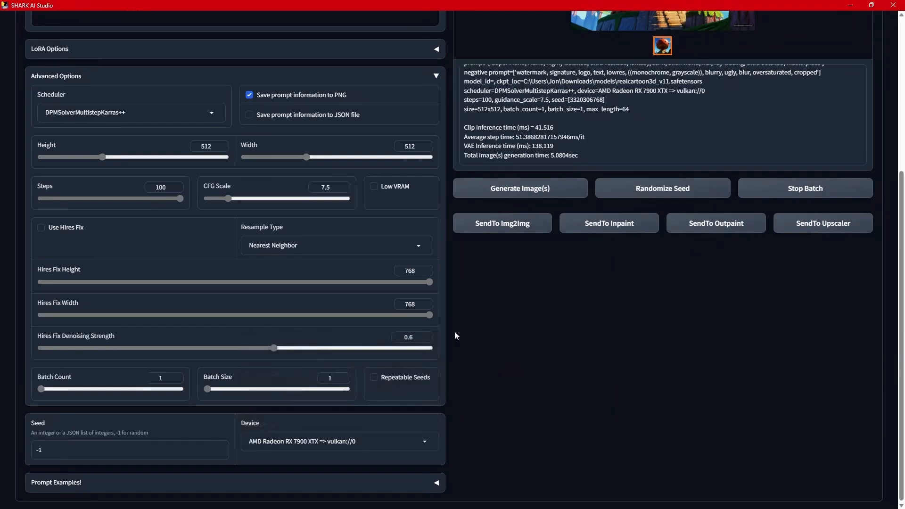
Select the whole Super Mario prompt and send the generated mushroom image to inpainting.
scroll(394, 357, "up", 5)
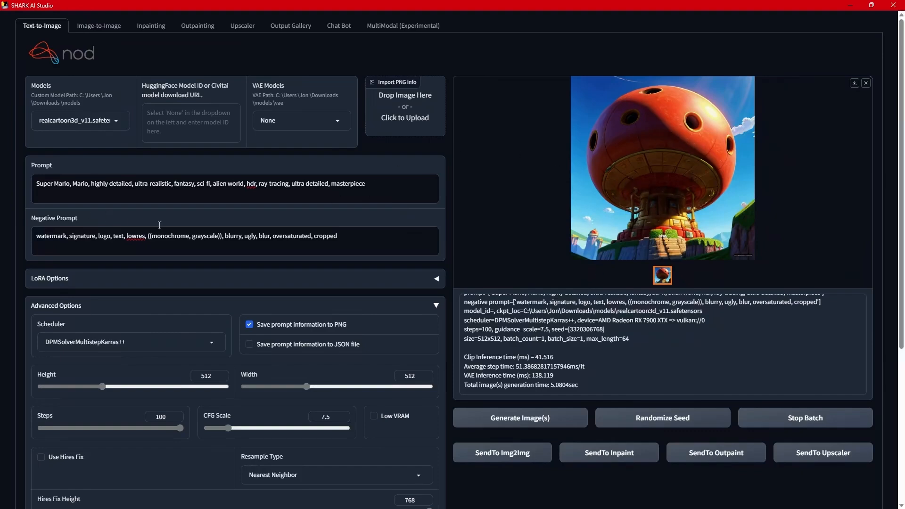
triple_click(392, 187)
key("ctrl+c")
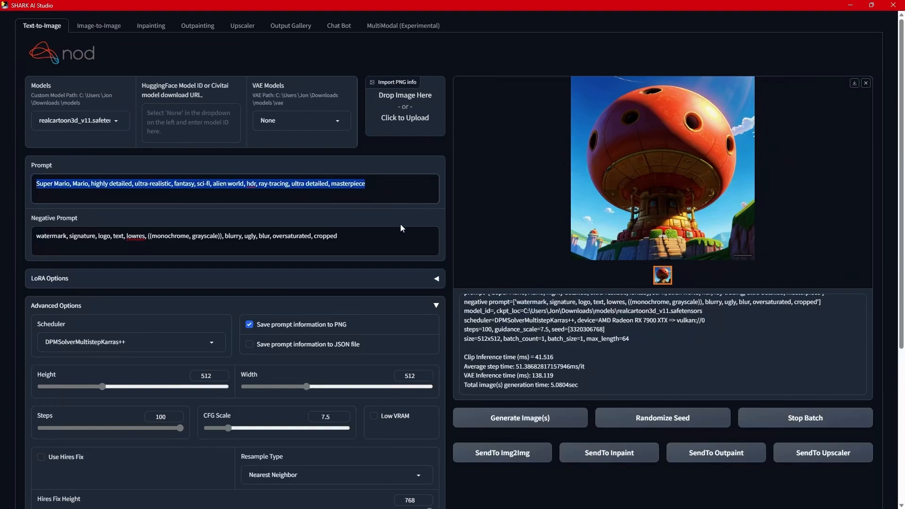
left_click(611, 457)
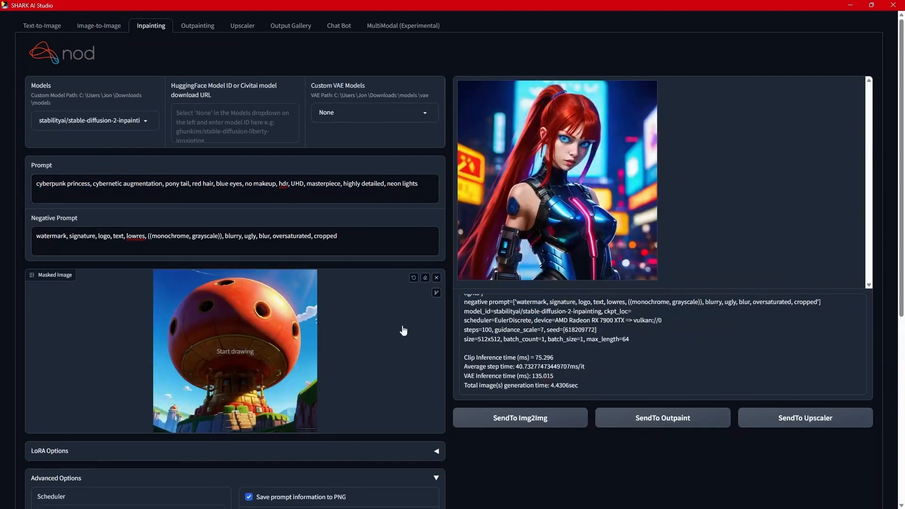
scroll(303, 384, "down", 2)
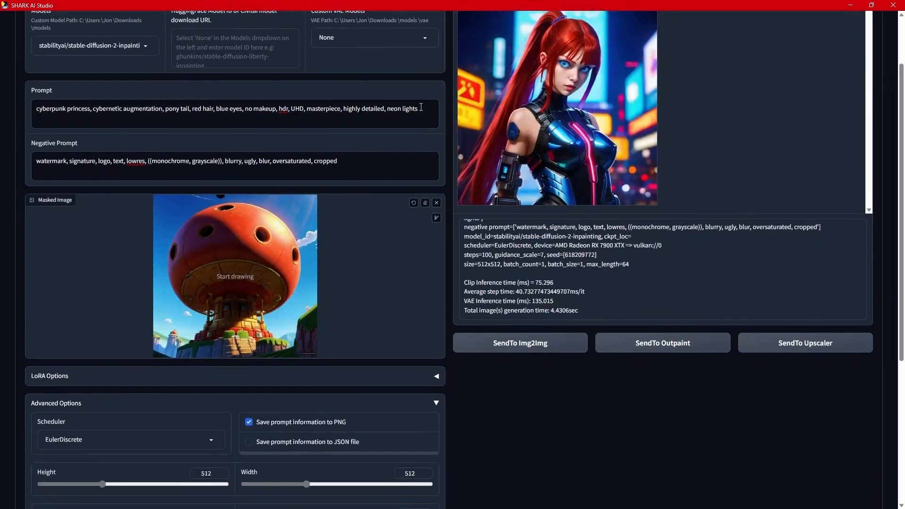
Replace the inpainting prompt with the copied Super Mario prompt, and copy the text-to-image negative prompt into the inpainting negative prompt.
left_click_drag(421, 107, 27, 110)
key("ctrl+v")
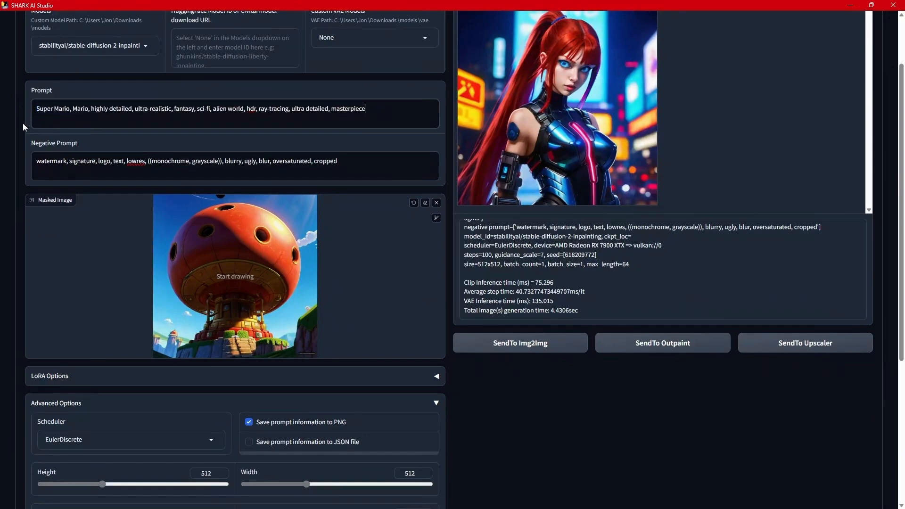
scroll(26, 127, "up", 3)
left_click(41, 26)
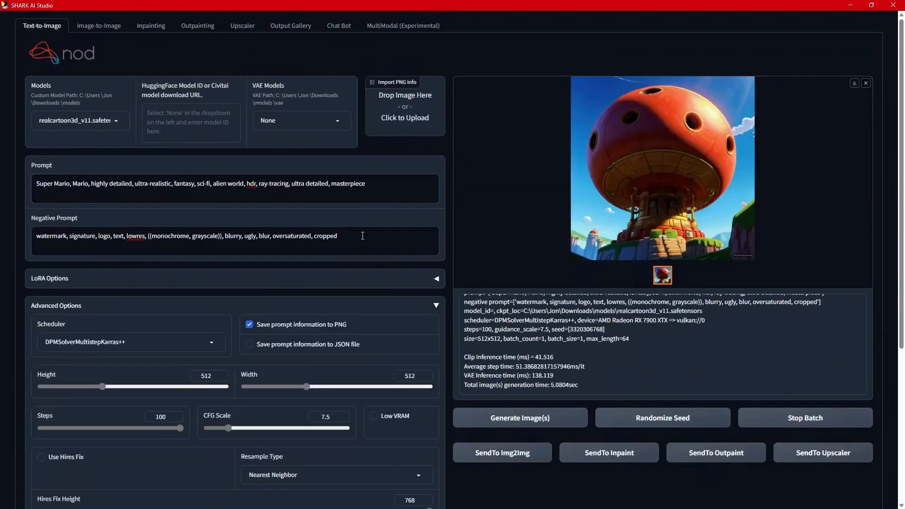
left_click_drag(339, 235, 84, 220)
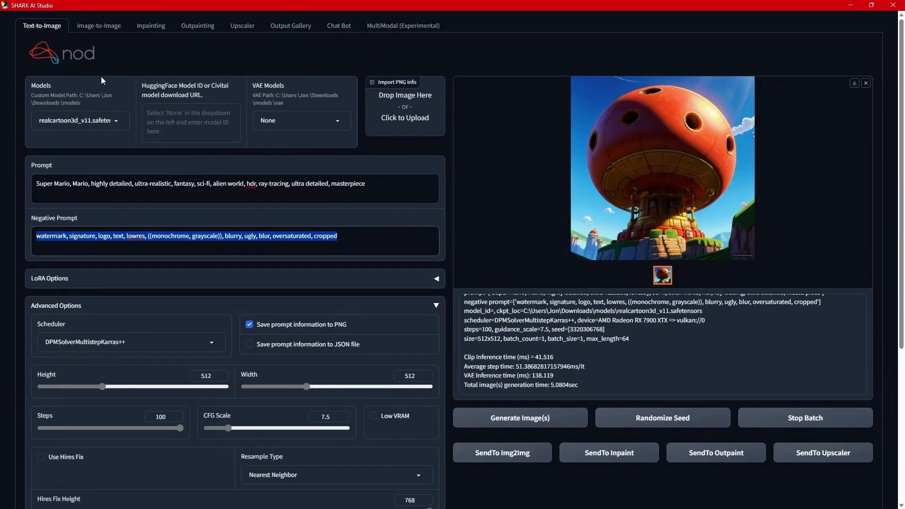
left_click(150, 26)
left_click_drag(340, 236, 1, 205)
type("watermark, signature, logo, text, lowres, ((monochrome, grayscale)), blurry, ugly, blur, oversaturated, cropped")
Paint an inpainting mask over the small figure in the lower-left corner of the mushroom house image.
scroll(338, 351, "down", 3)
scroll(339, 351, "down", 1)
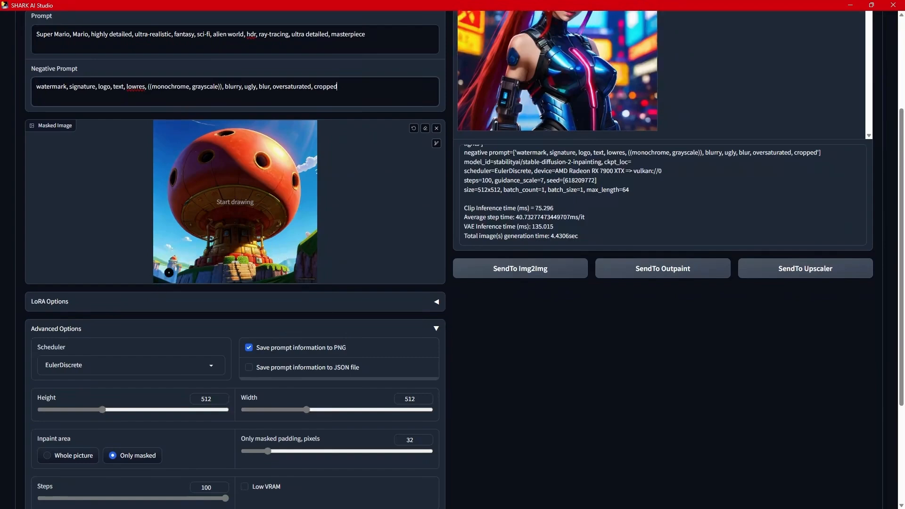
mouse_move(185, 263)
left_mouse_down()
mouse_move(157, 259)
mouse_move(157, 279)
mouse_move(171, 280)
left_mouse_up()
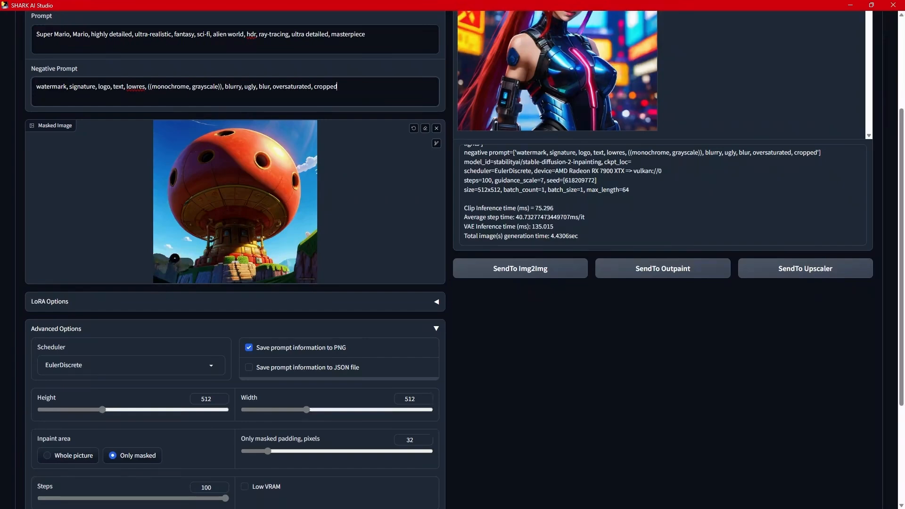
scroll(388, 272, "up", 3)
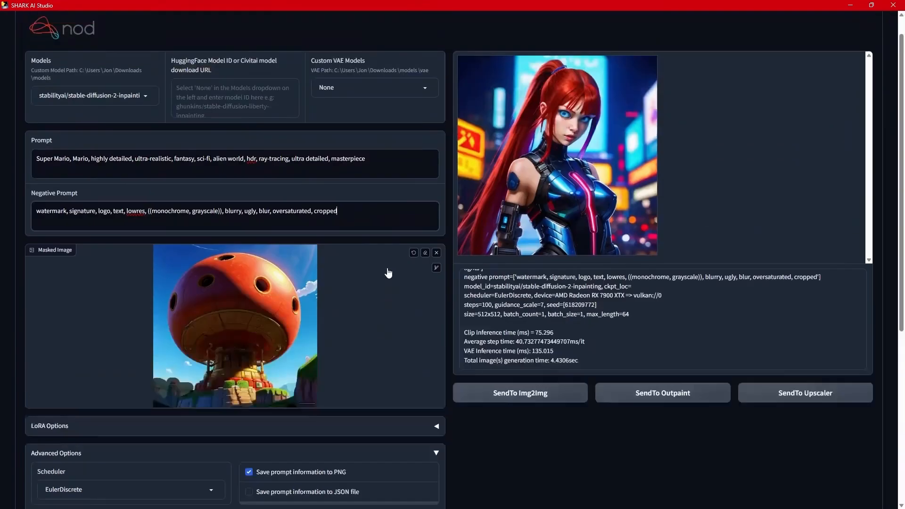
Set the inpainting scheduler to DPMSolverMultistepKarras++.
scroll(383, 330, "down", 3)
left_click(219, 364)
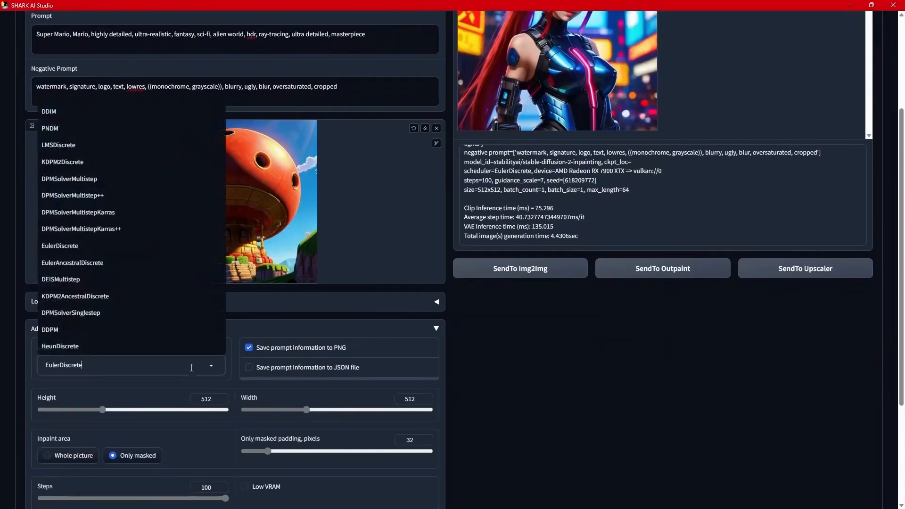
left_click(111, 229)
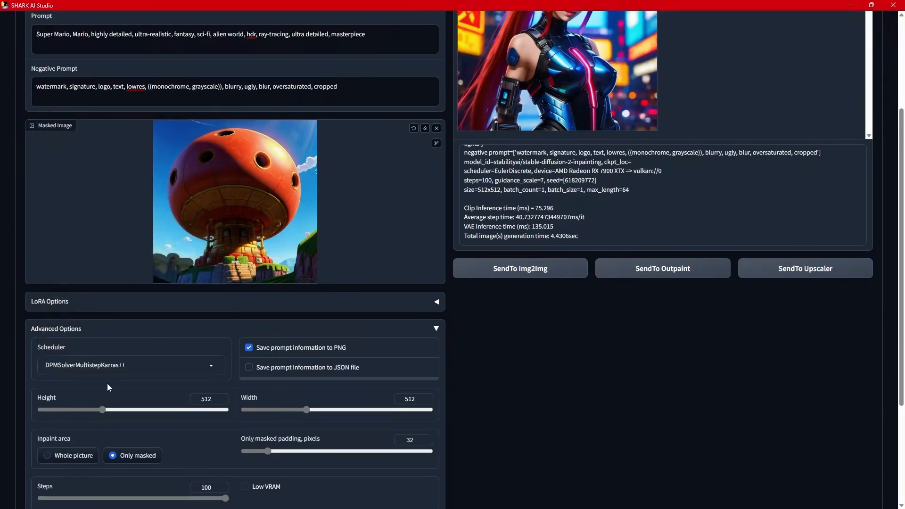
Set the inpaint area to Whole picture and generate the inpainted mushroom house image.
scroll(202, 358, "down", 3)
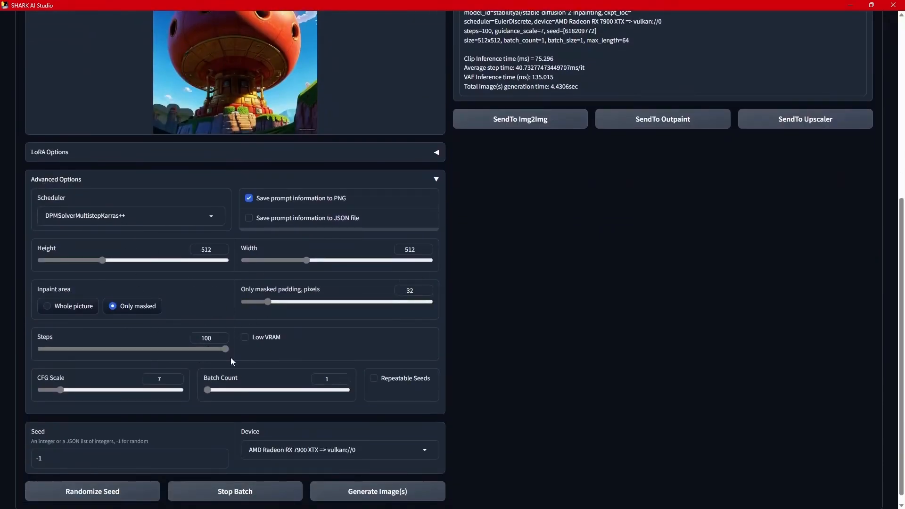
left_click(64, 306)
scroll(256, 357, "down", 1)
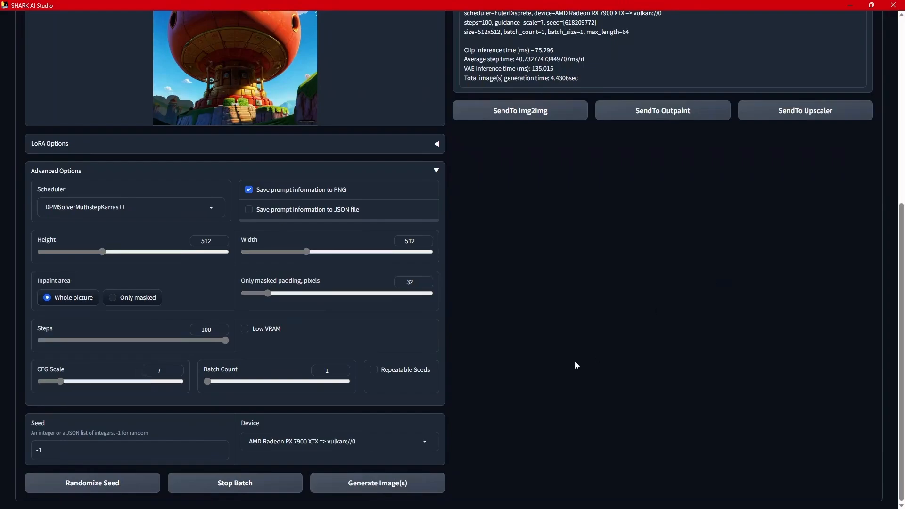
scroll(560, 330, "up", 7)
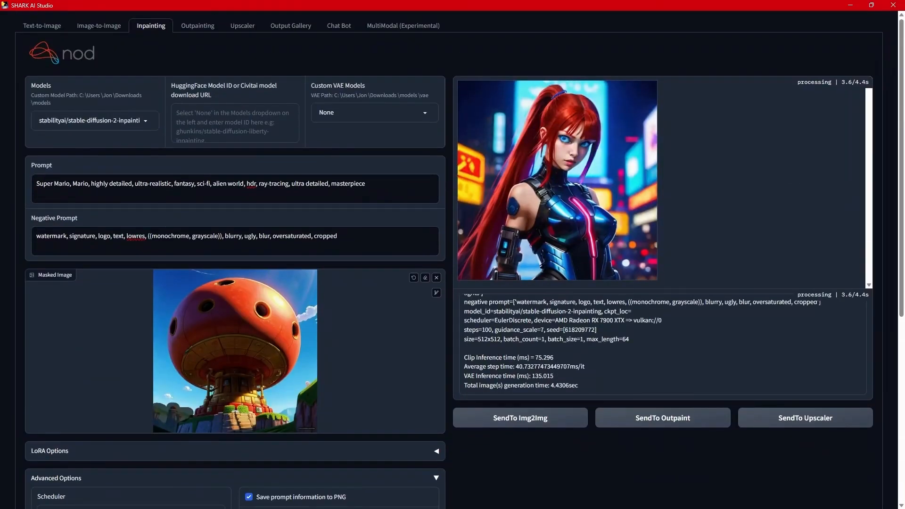
Switch to the terminal window and examine the generation and shader compilation log down to its latest lines.
key("alt+Tab")
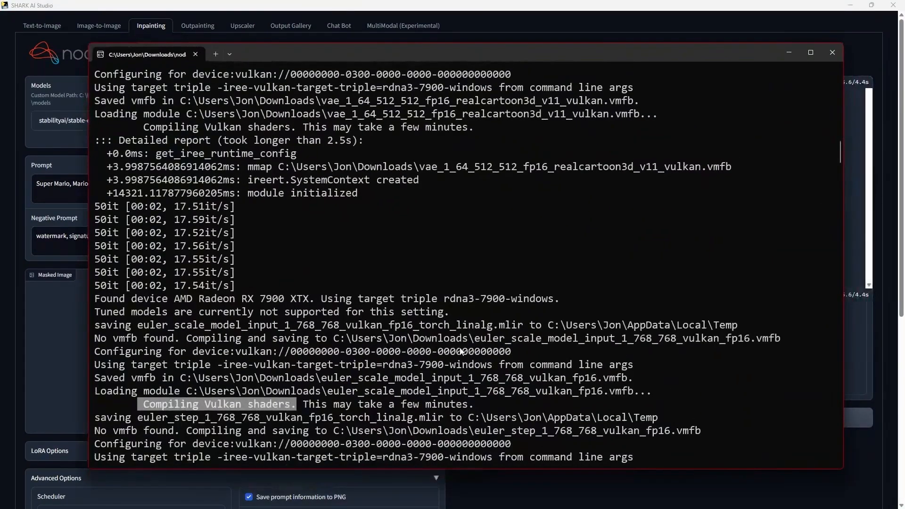
left_click_drag(842, 176, 855, 484)
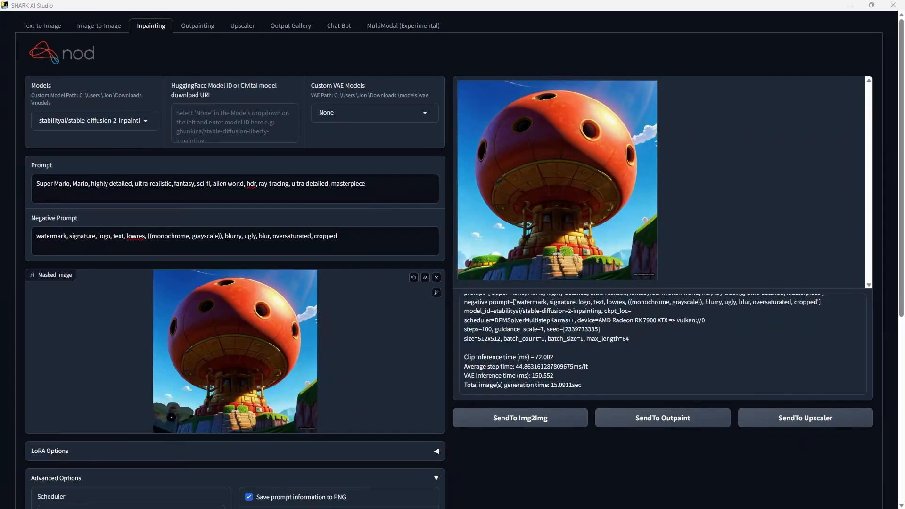
Generate the inpainted mushroom house image once more with the same settings and review the result and inpainting options.
scroll(345, 377, "down", 5)
scroll(404, 485, "down", 2)
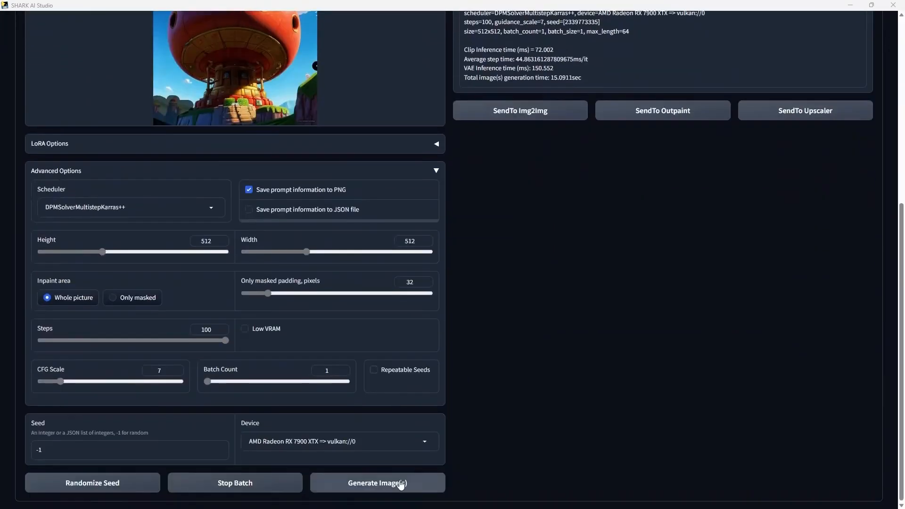
left_click(388, 488)
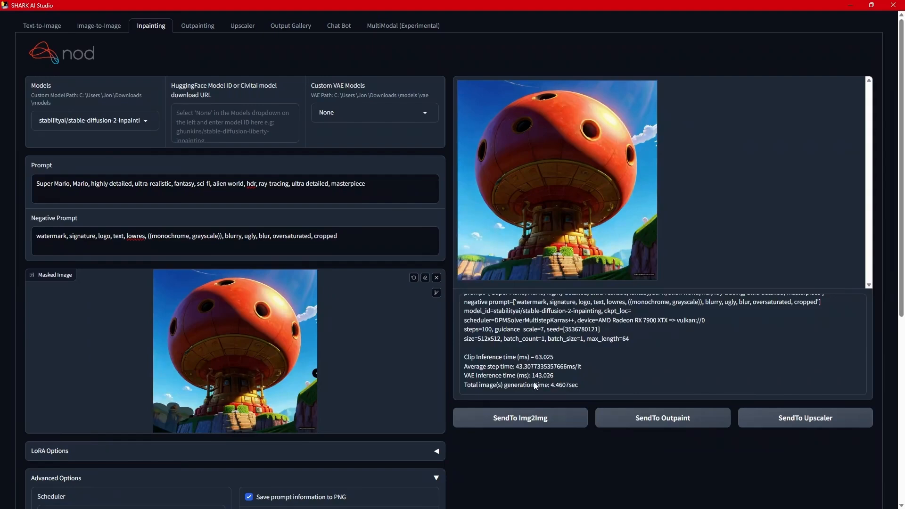
scroll(535, 386, "down", 6)
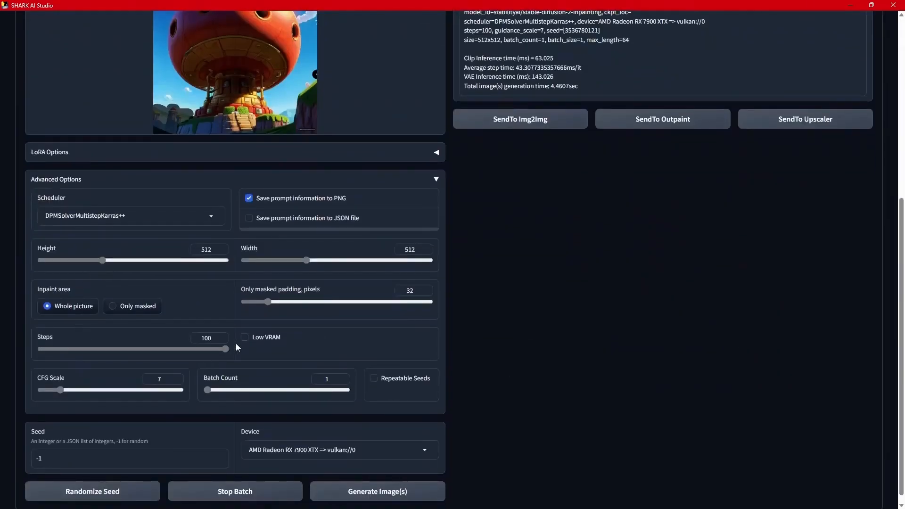
scroll(572, 338, "up", 6)
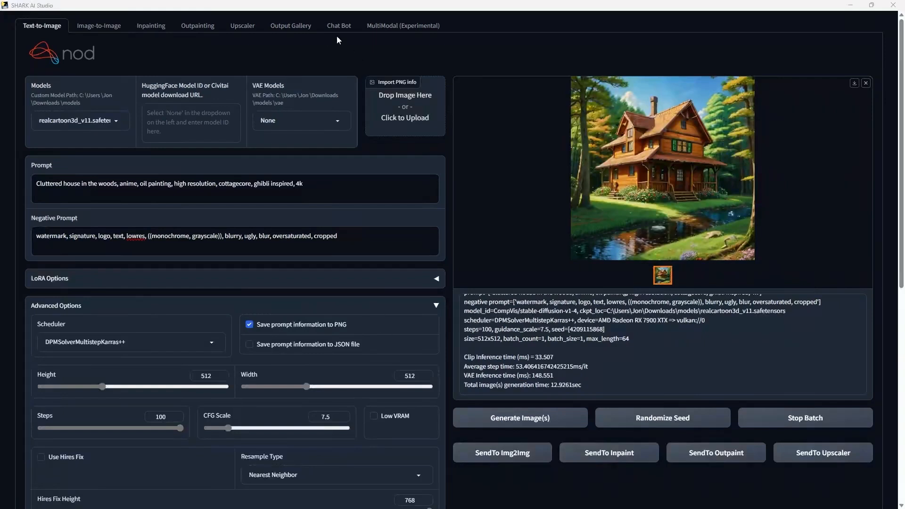
Open the Chat Bot page to examine its model and device choices, and return to Text-to-Image.
left_click(334, 27)
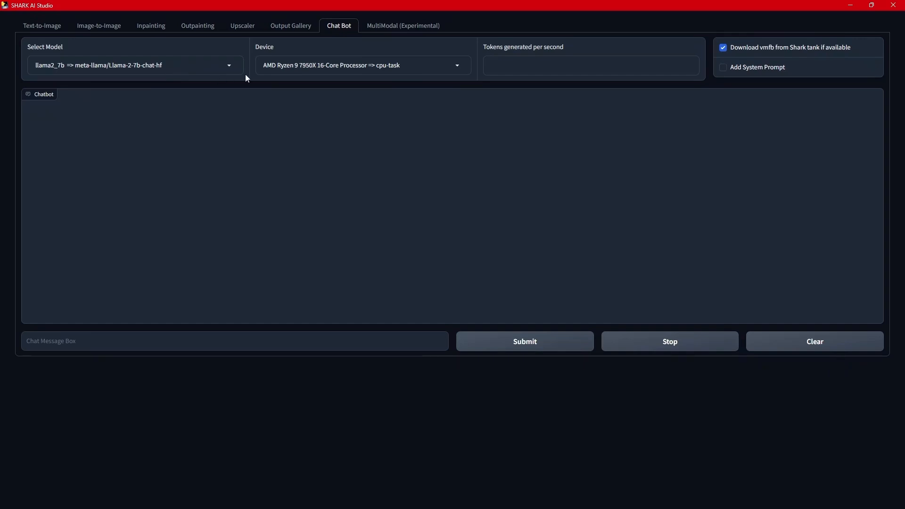
left_click(42, 34)
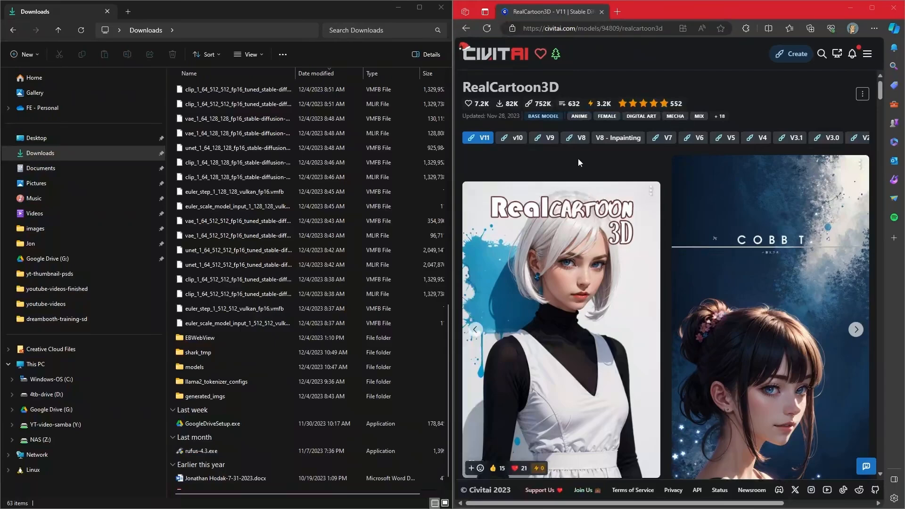
On the Civitai RealCartoon3D V11 page in the browser, show the available SafeTensor model downloads.
scroll(560, 162, "down", 5)
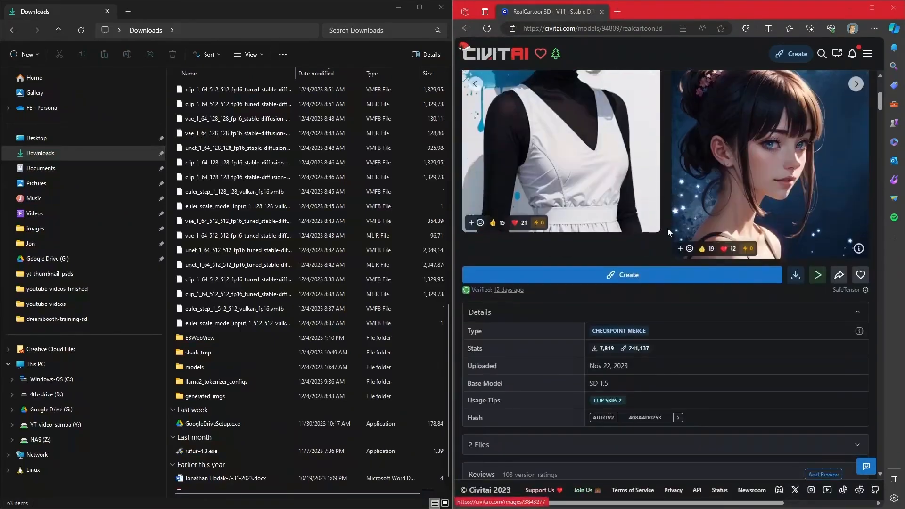
left_click(796, 278)
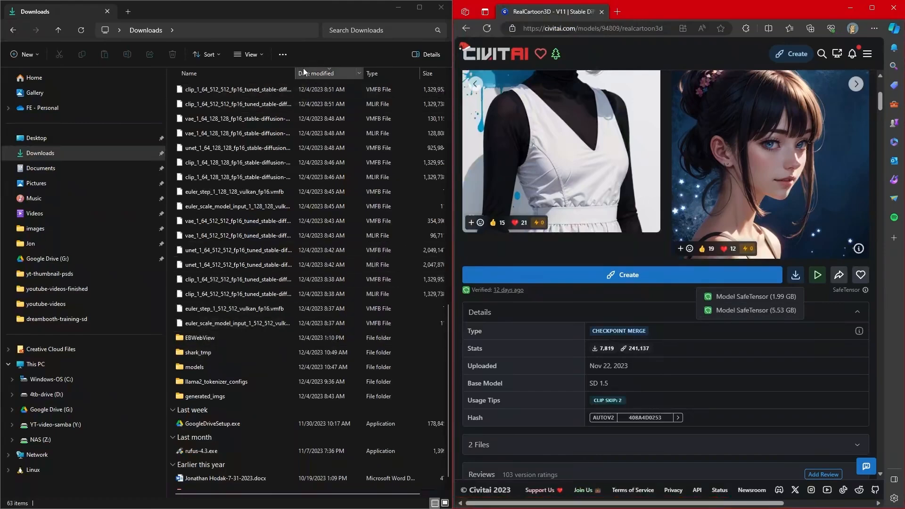
left_click(316, 58)
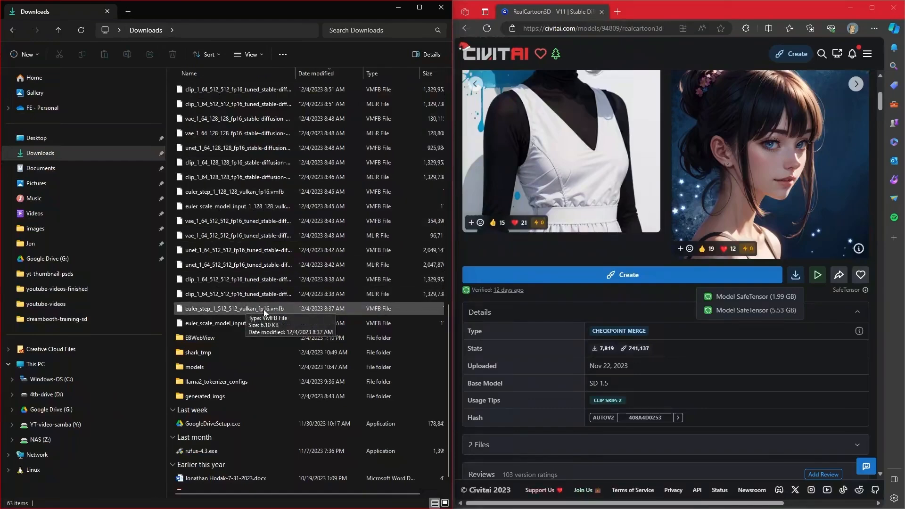
In File Explorer, open the models folder in Downloads to check its contents, and minimize both File Explorer and the browser.
double_click(199, 367)
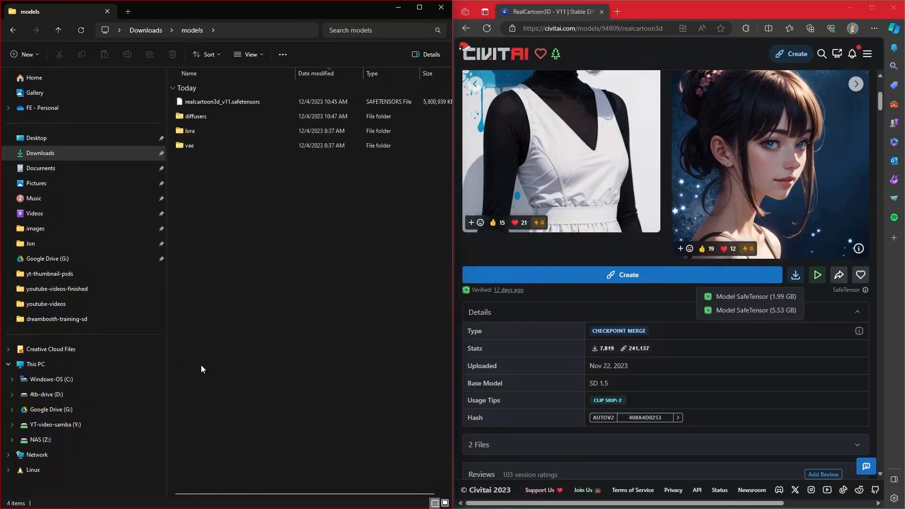
mouse_move(243, 103)
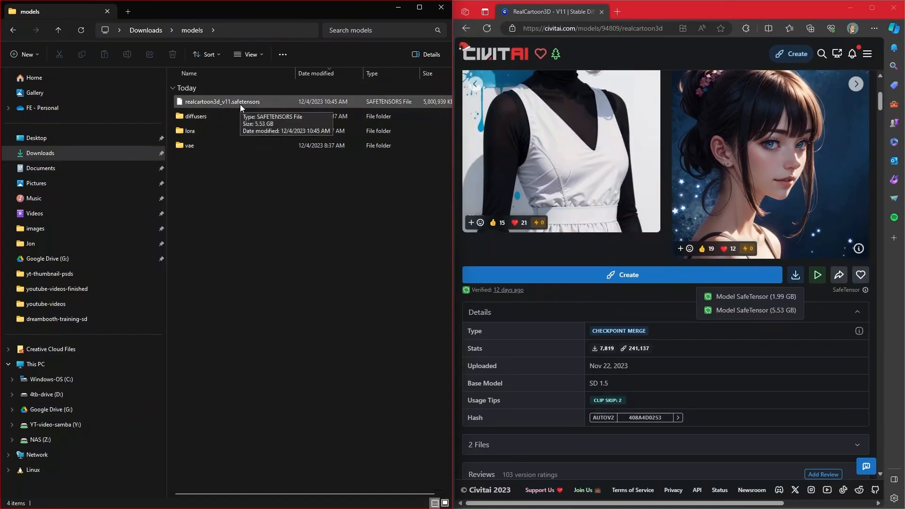
left_click(398, 10)
left_click(849, 8)
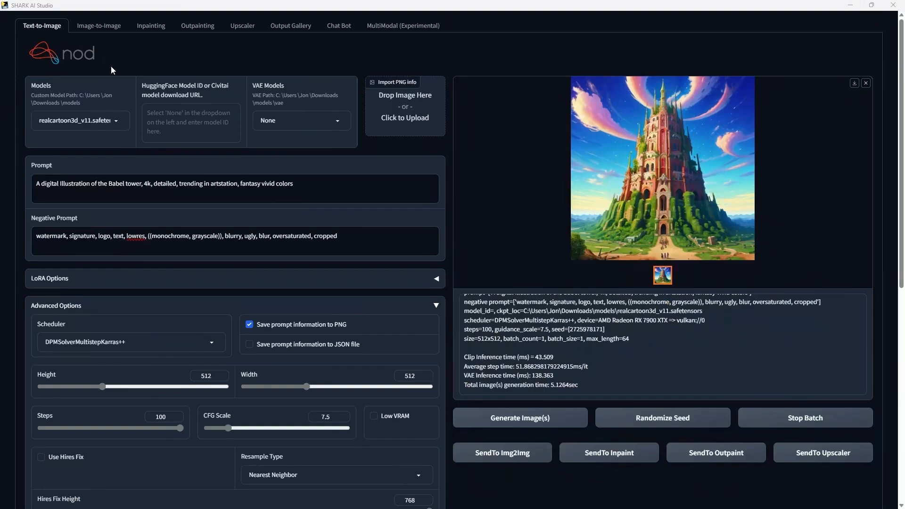
Choose realcartoon3d_v11.safetensors as the text-to-image model and highlight the custom model path for reference.
left_click(116, 120)
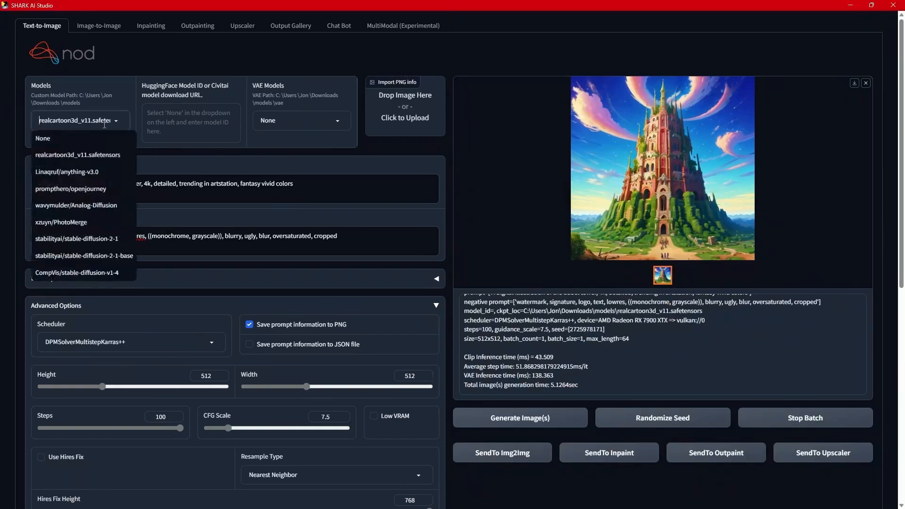
left_click(58, 156)
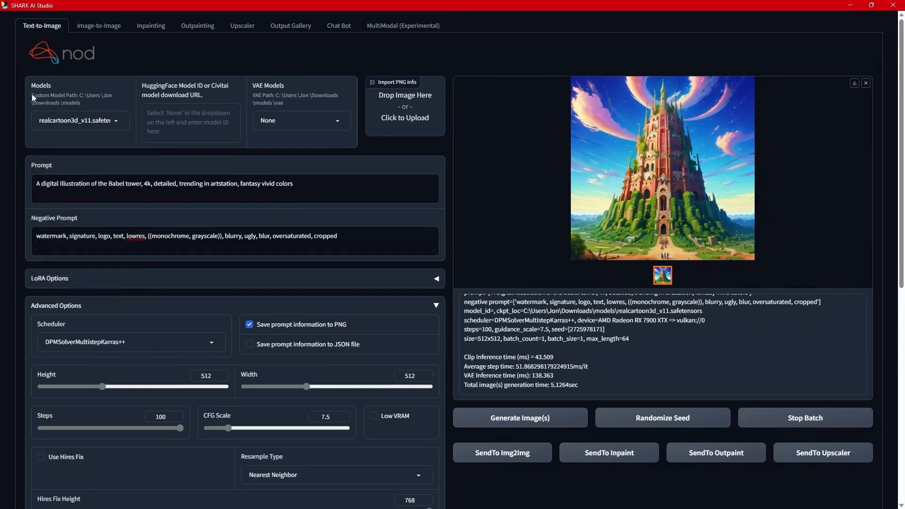
left_click_drag(33, 94, 101, 104)
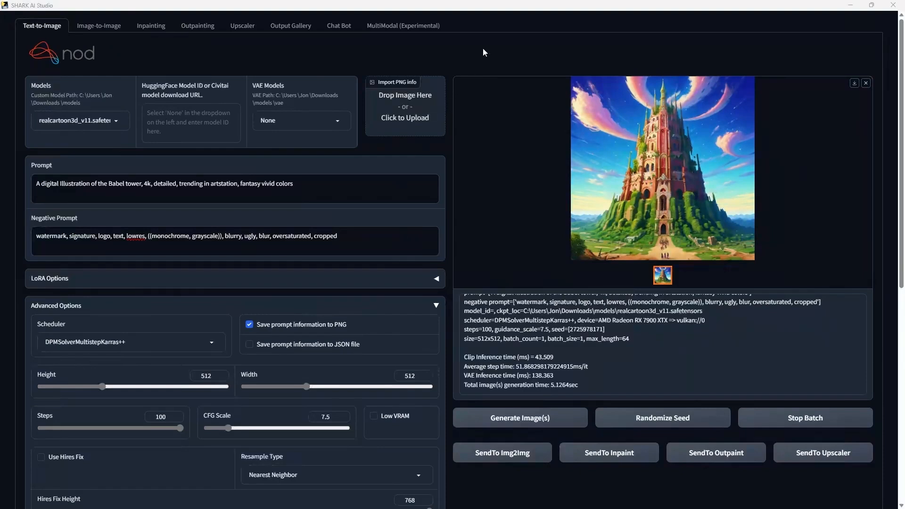
left_click(483, 49)
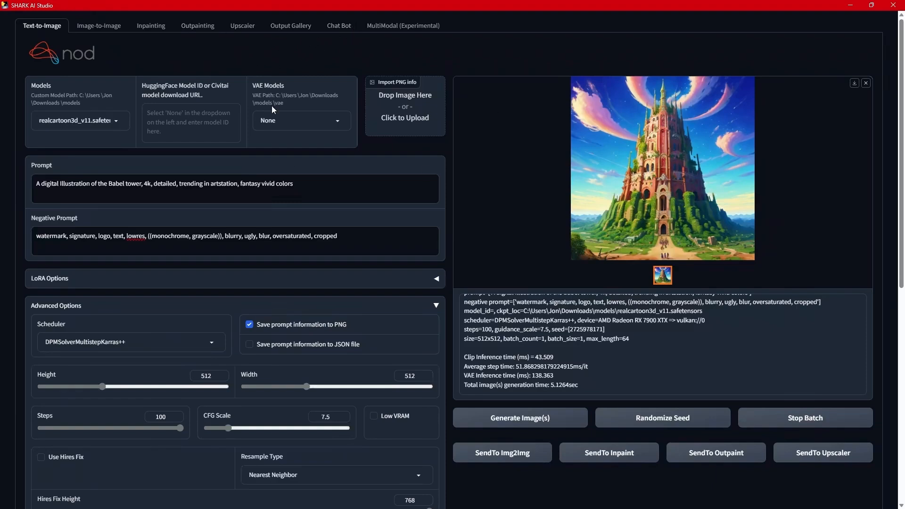
Review the text-to-image advanced options, seed and device settings, and the list of example prompts.
scroll(366, 241, "down", 8)
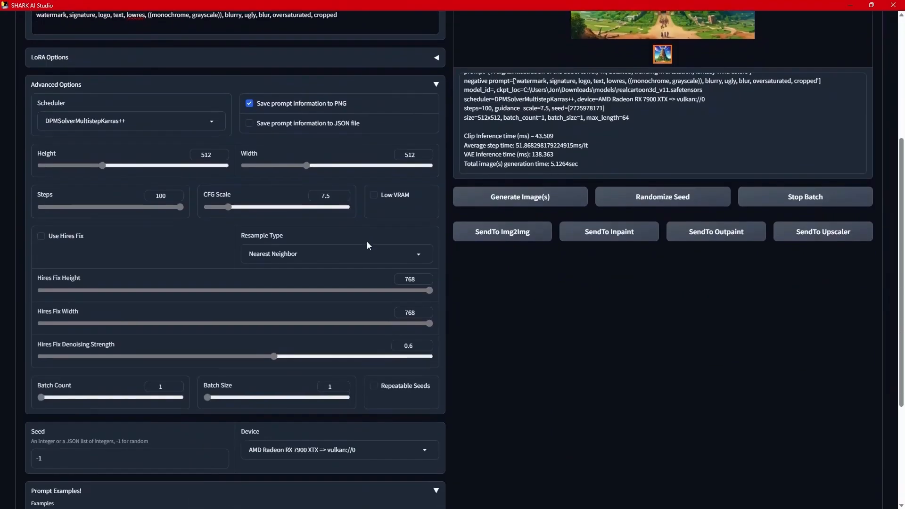
scroll(354, 234, "up", 7)
scroll(350, 221, "up", 1)
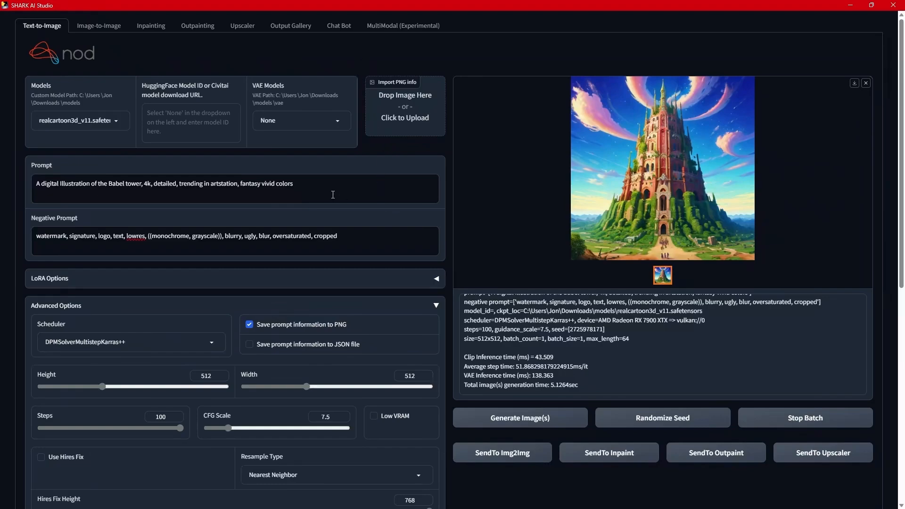
scroll(333, 194, "down", 8)
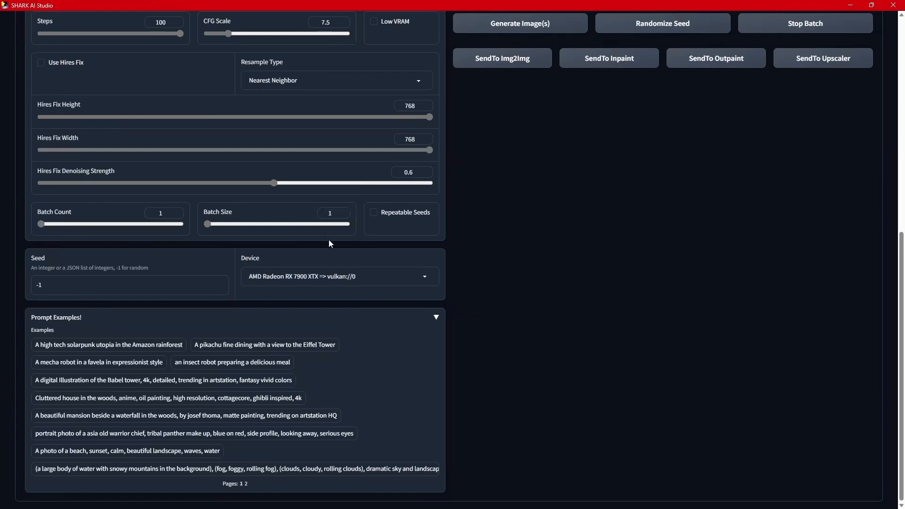
scroll(350, 231, "up", 6)
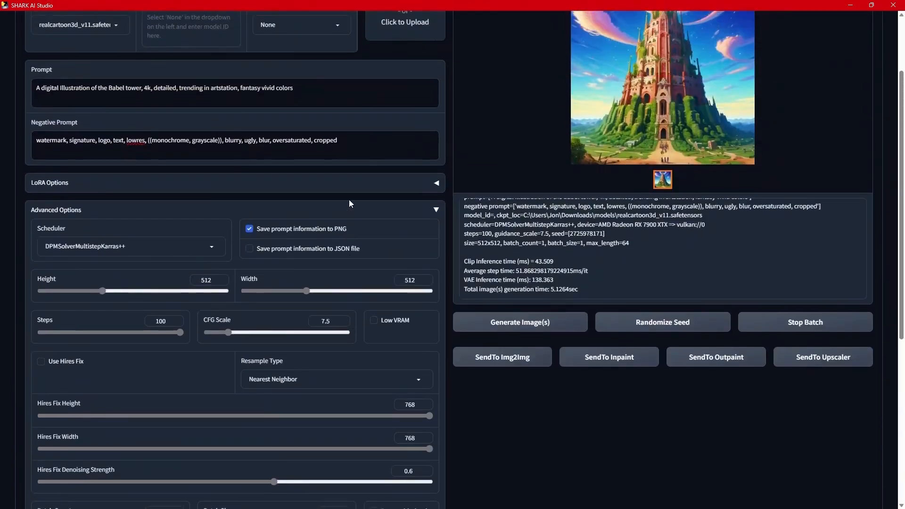
scroll(354, 198, "up", 2)
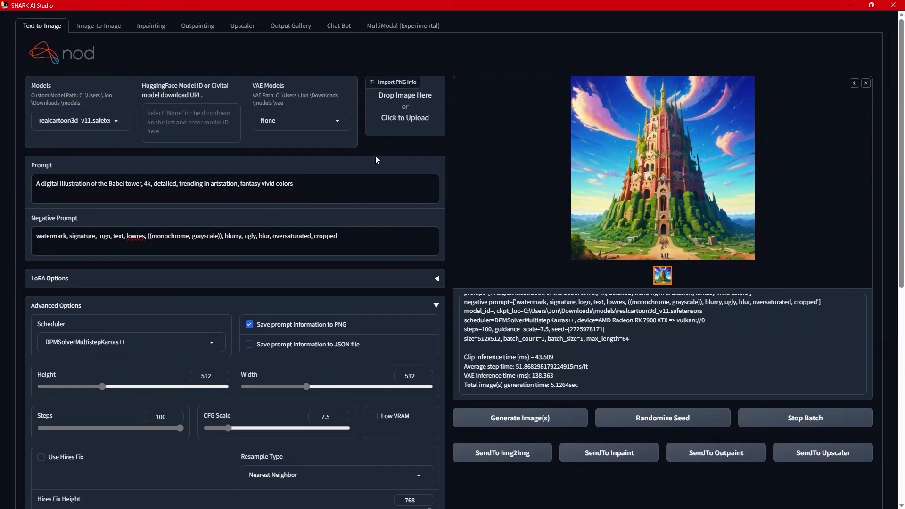